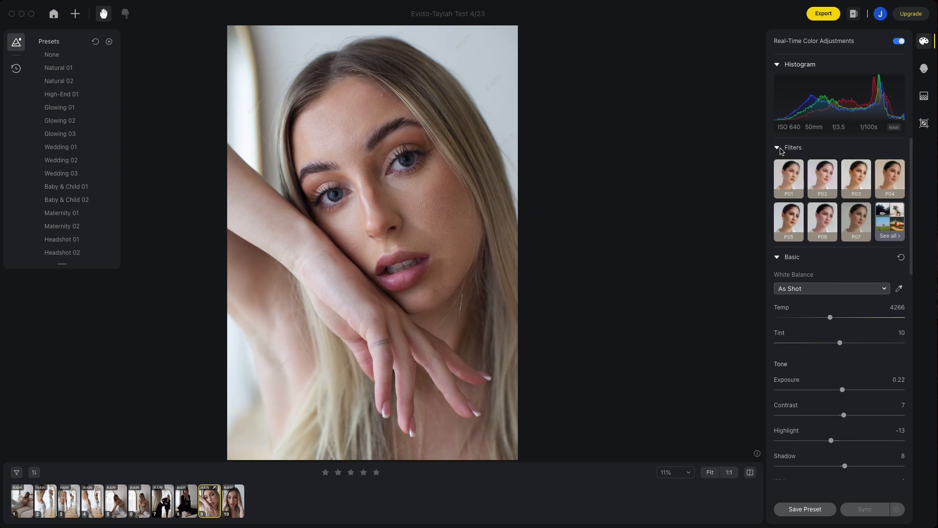
- Try the C04, P06 and P05 filters on the close-up portrait, lower P05's amount to 21, and reset the filters
click(889, 234)
click(890, 233)
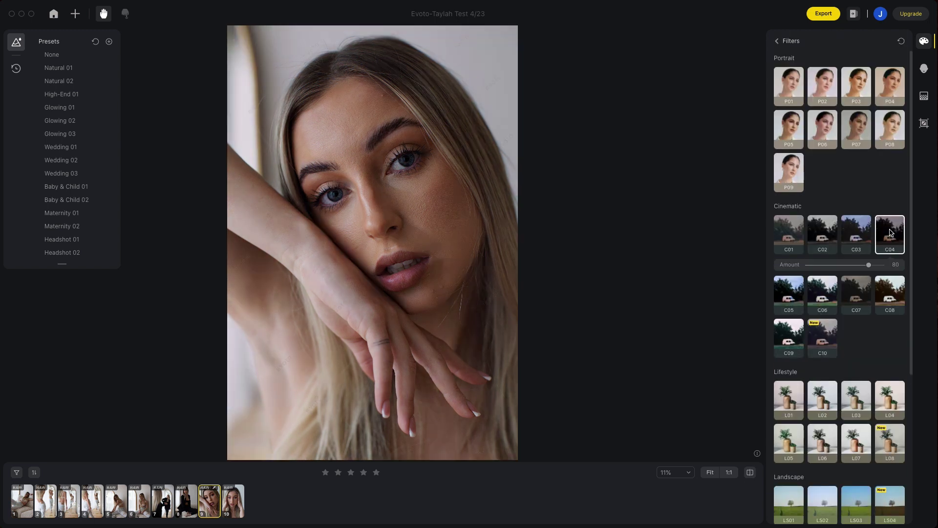
click(828, 128)
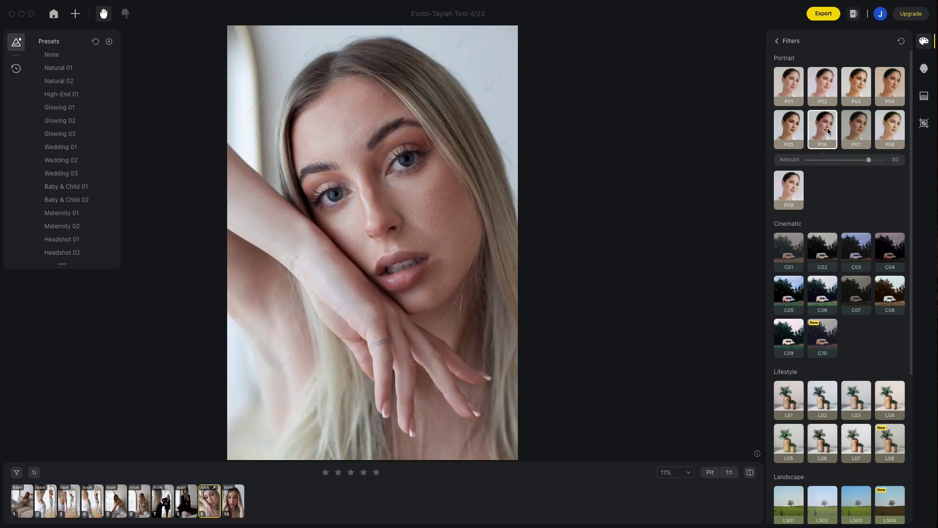
click(789, 131)
drag(869, 160, 863, 160)
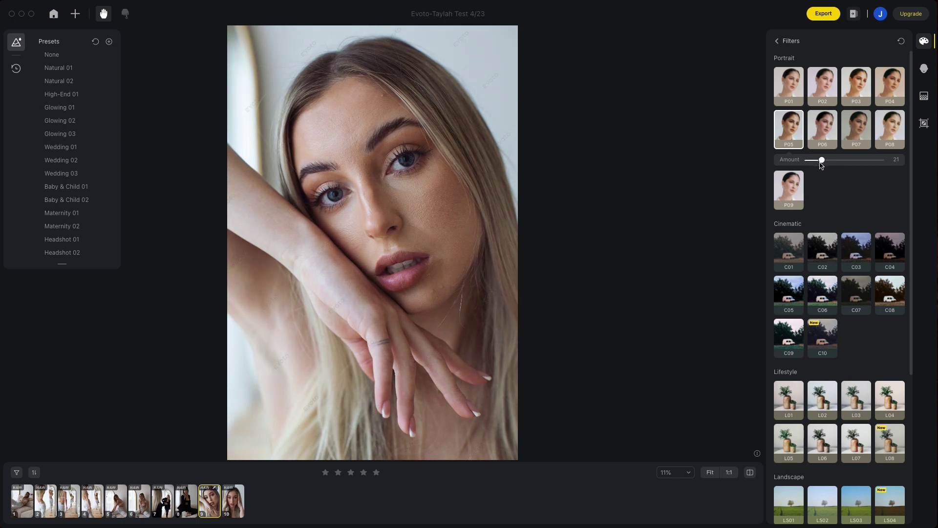
click(898, 42)
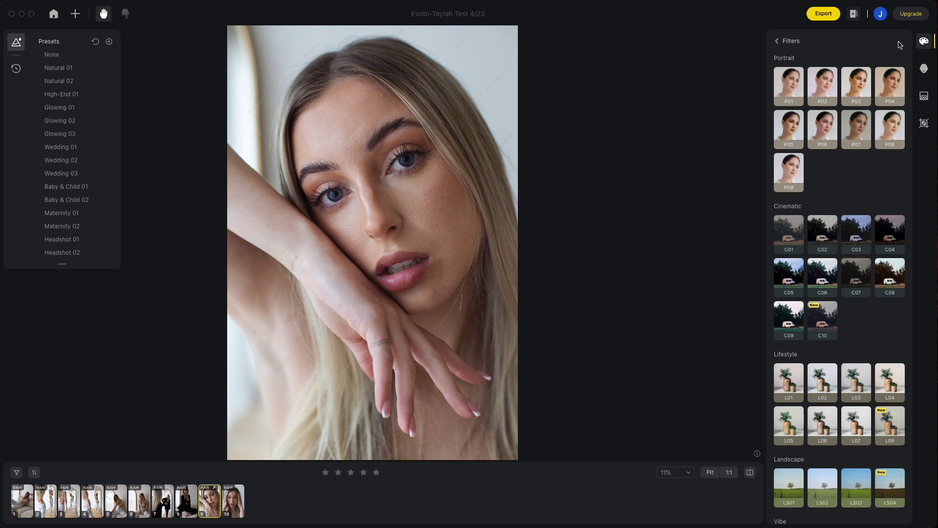
click(778, 42)
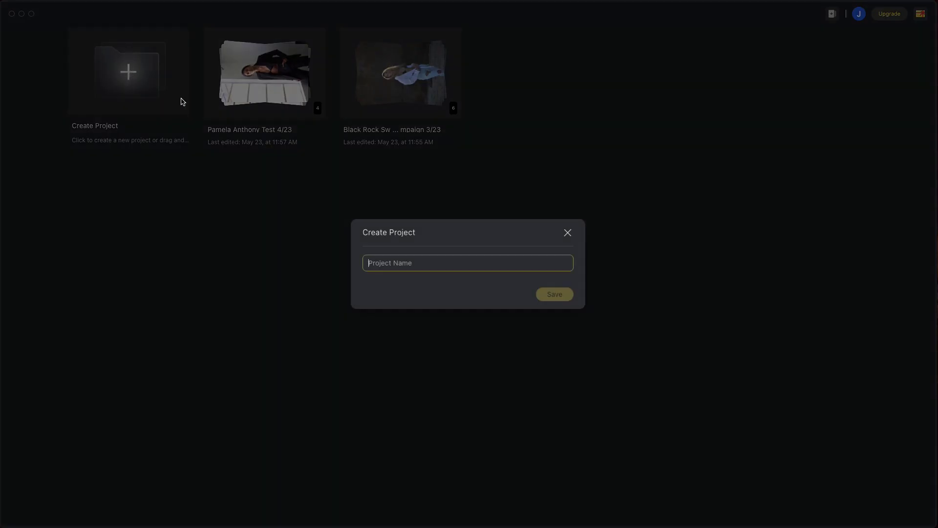
- Create a project titled with the model's first name followed by "Test 4/23" and load the shoot's photos into it
text(Taylah Test 4/23)
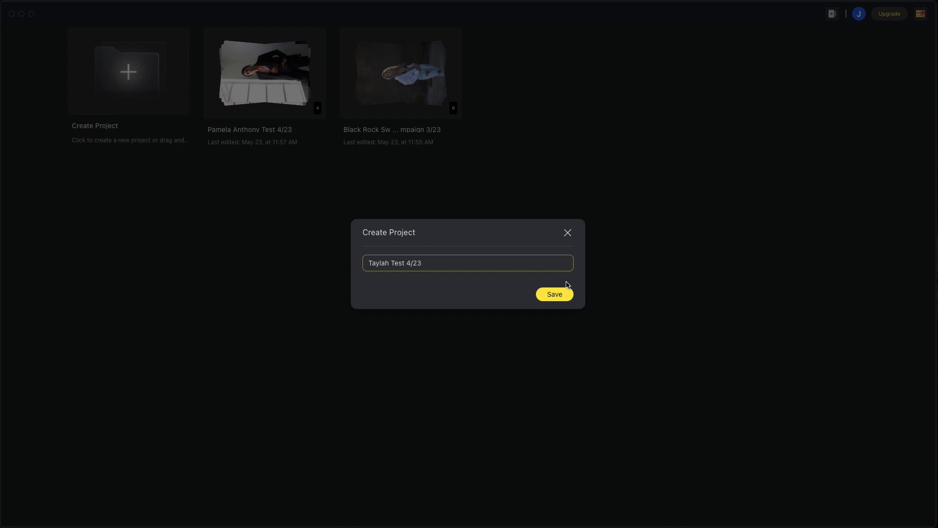
click(562, 295)
drag(562, 296, 442, 255)
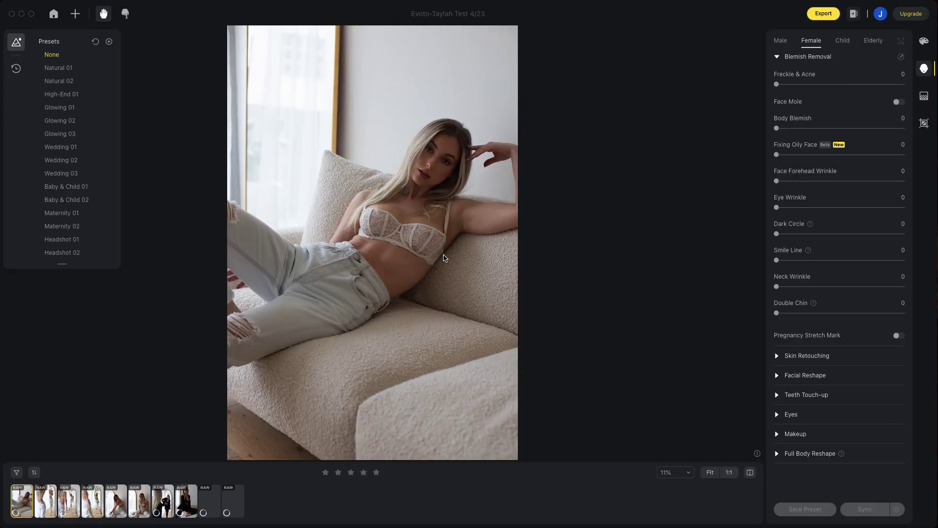
- View the Black Rock Swimwear Campaign 3/23 project from the project overview and return to the overview
click(54, 14)
click(526, 87)
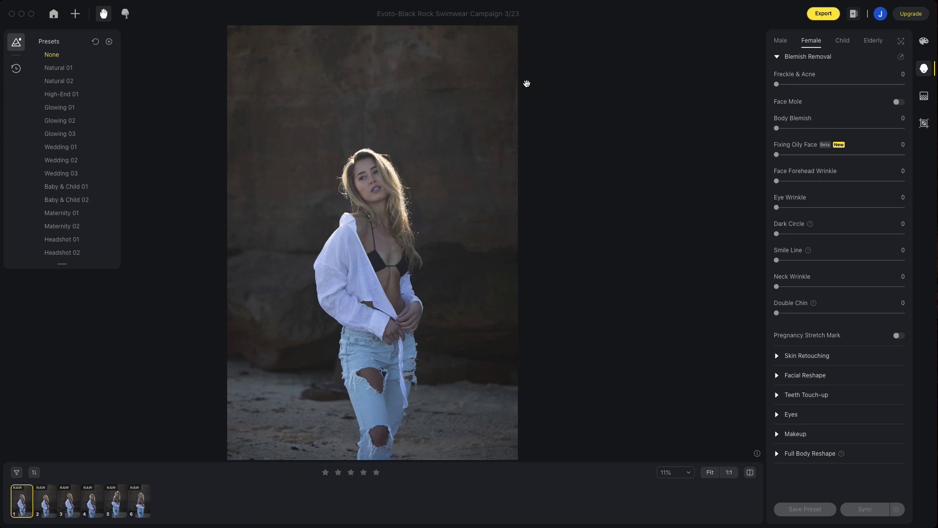
click(53, 15)
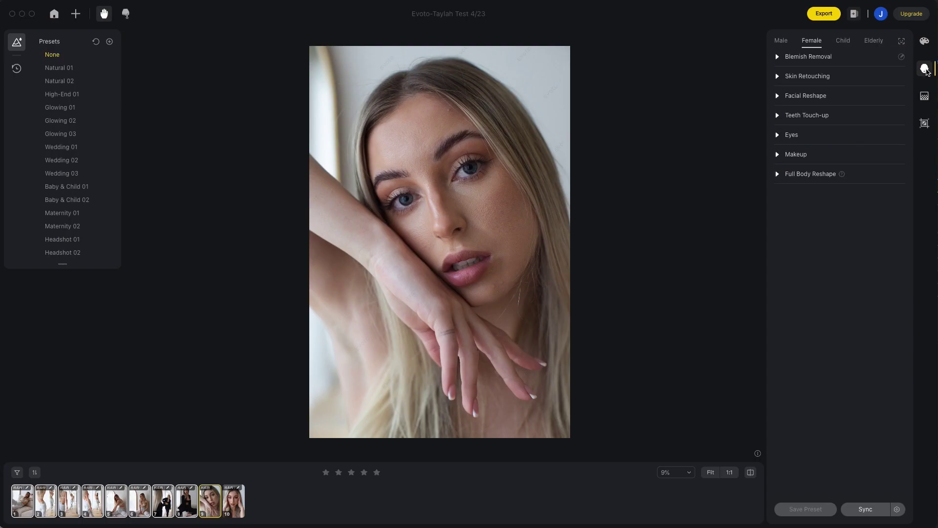
- Set the Freckle & Acne blemish removal to 100 on the close-up portrait
click(778, 56)
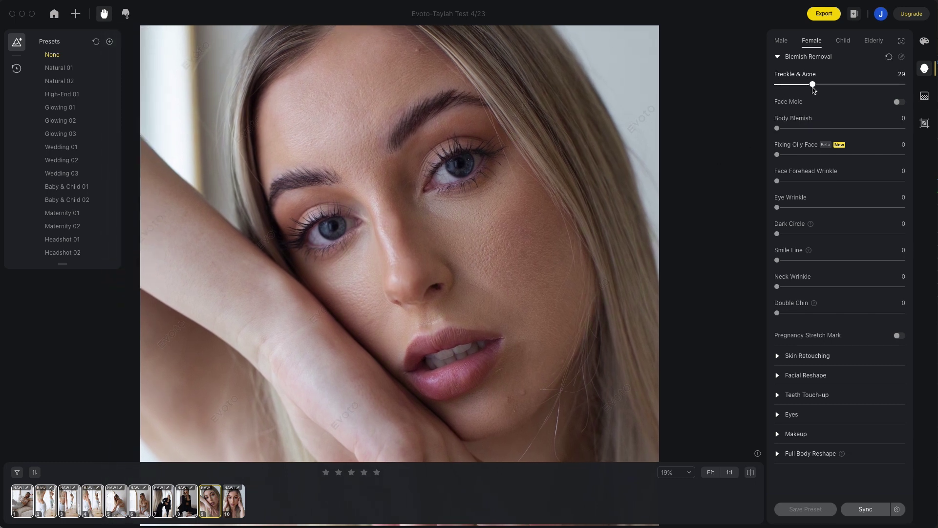
drag(813, 90, 908, 96)
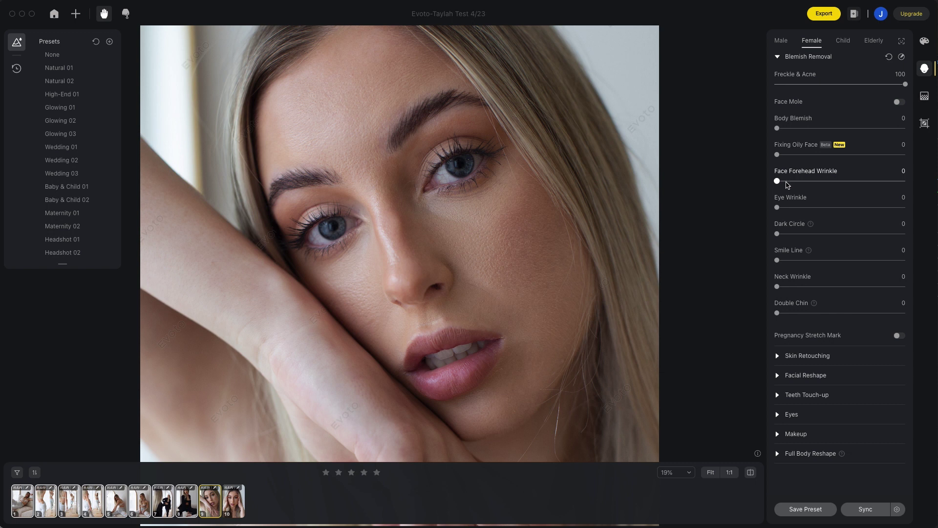
- Try raising the Nose Bridge facial reshape to about 9 on the close-up portrait
click(778, 375)
scroll(414, 266, up, 3)
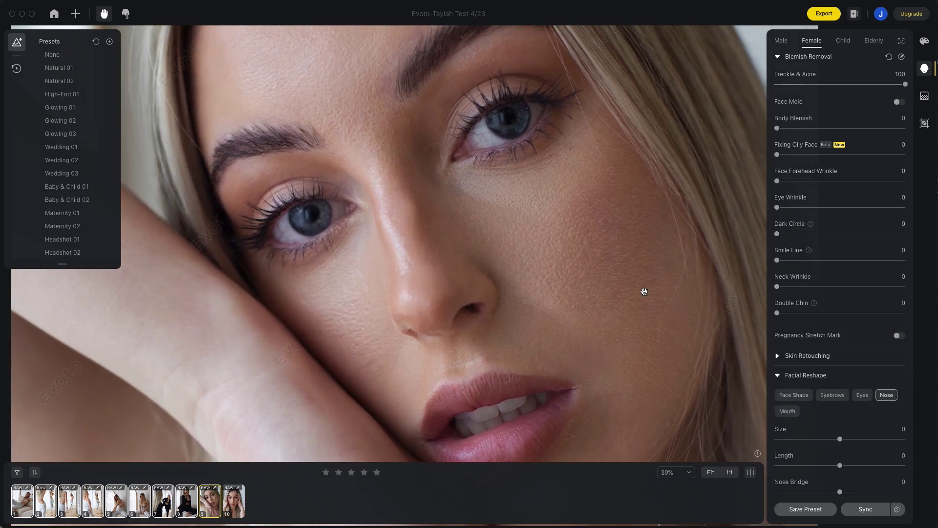
scroll(835, 399, down, 5)
mouse_move(840, 397)
mouse_down()
mouse_move(874, 400)
mouse_move(832, 401)
mouse_move(847, 401)
mouse_up()
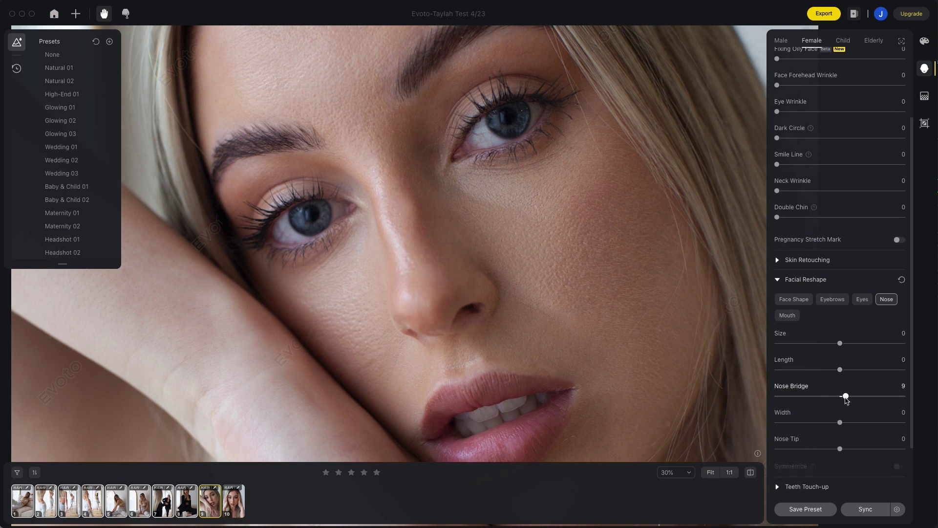
- Set the eye Brightness to 100 on the close-up portrait
scroll(811, 372, down, 3)
click(784, 444)
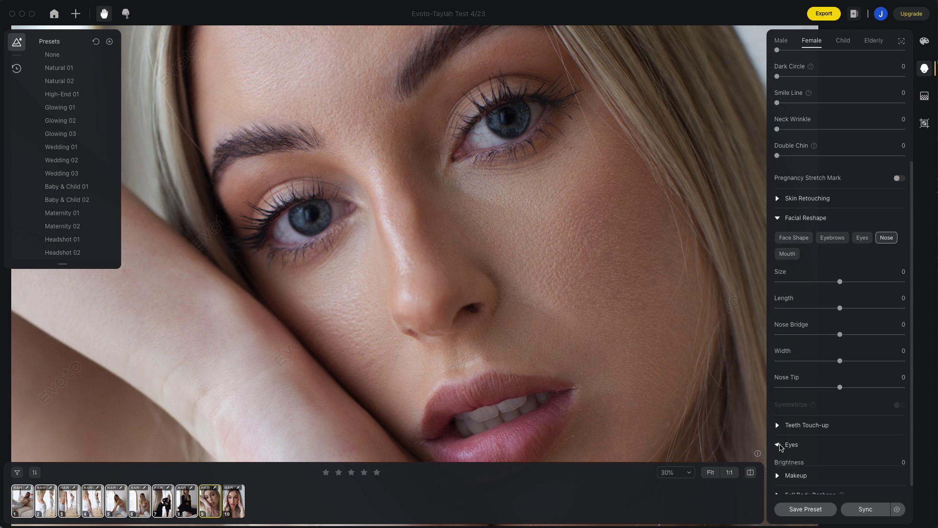
drag(777, 473, 905, 472)
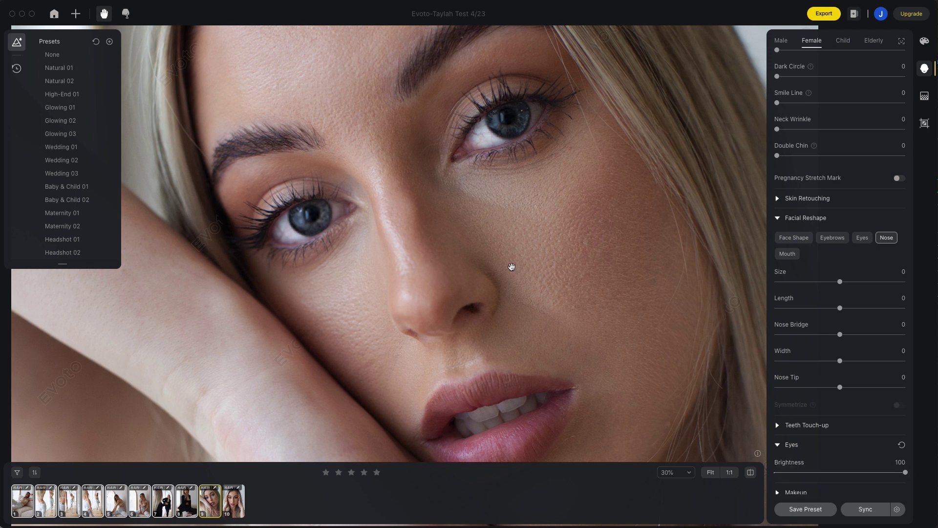
- Expand the makeup settings and increase the strength of one makeup effect on the portrait
scroll(512, 267, down, 2)
scroll(513, 267, down, 1)
scroll(794, 349, down, 1)
click(779, 466)
scroll(780, 466, down, 4)
drag(778, 414, 845, 415)
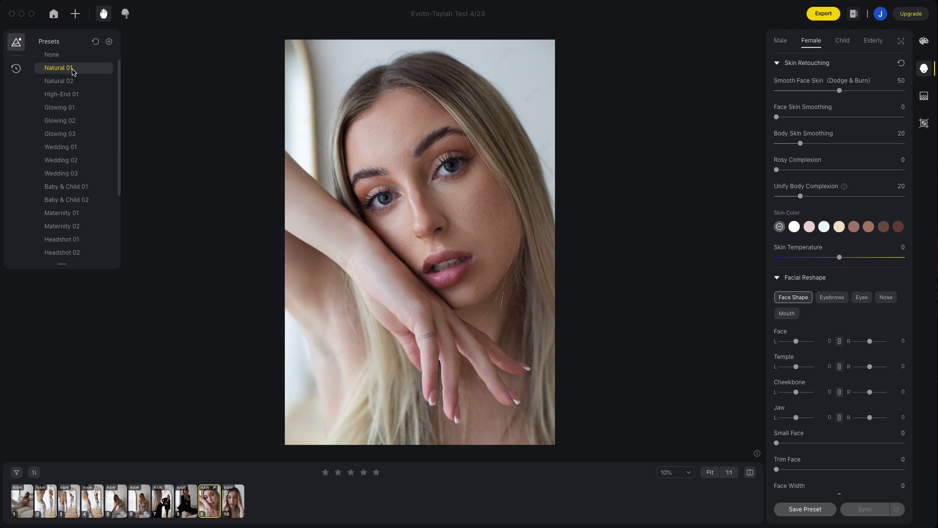
- Apply the High-End 01 preset to the close-up portrait and inspect the retouched face up close
click(69, 96)
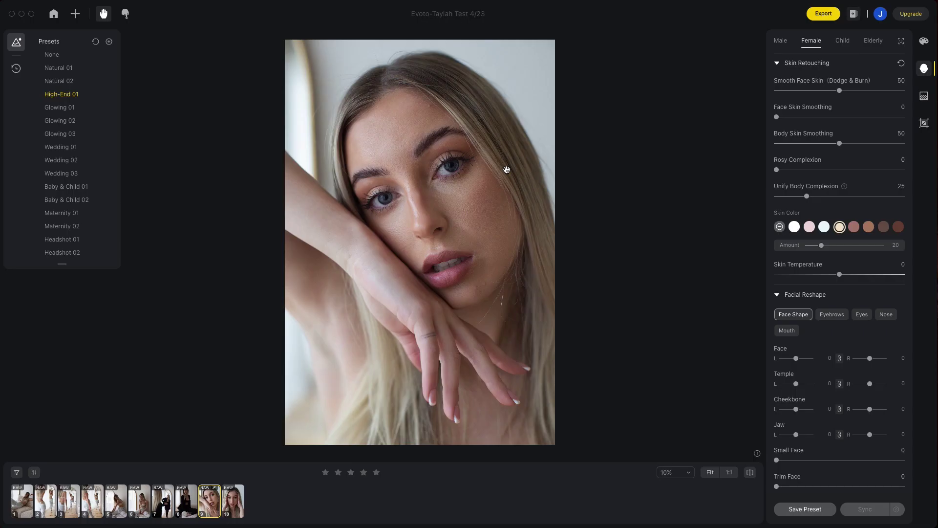
scroll(492, 254, up, 5)
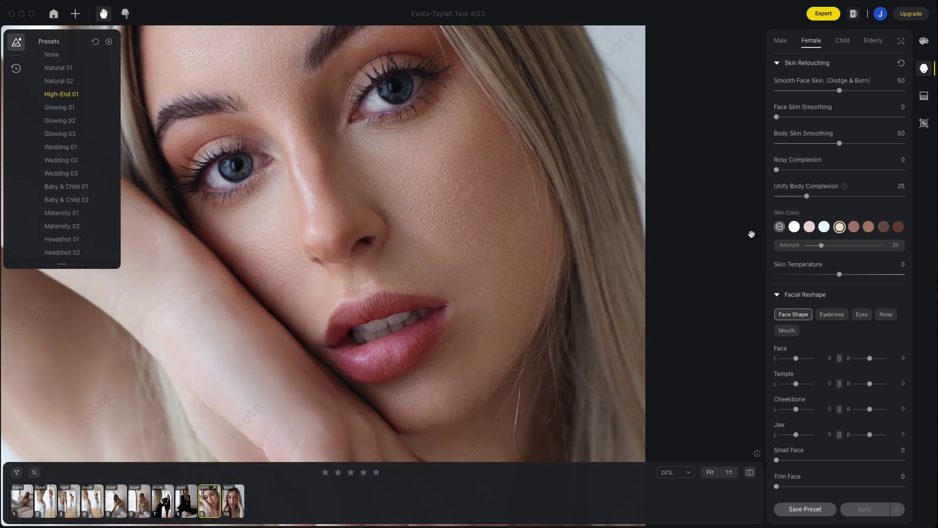
- Raise the Freckle & Acne removal to 100 on top of the High-End 01 preset and check the chin and cheek
scroll(834, 213, up, 3)
scroll(835, 213, up, 3)
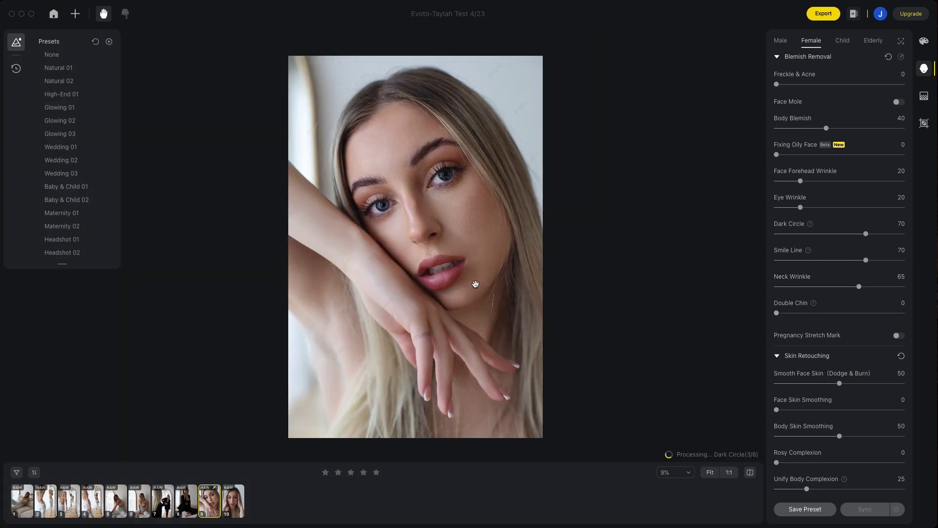
scroll(477, 280, up, 5)
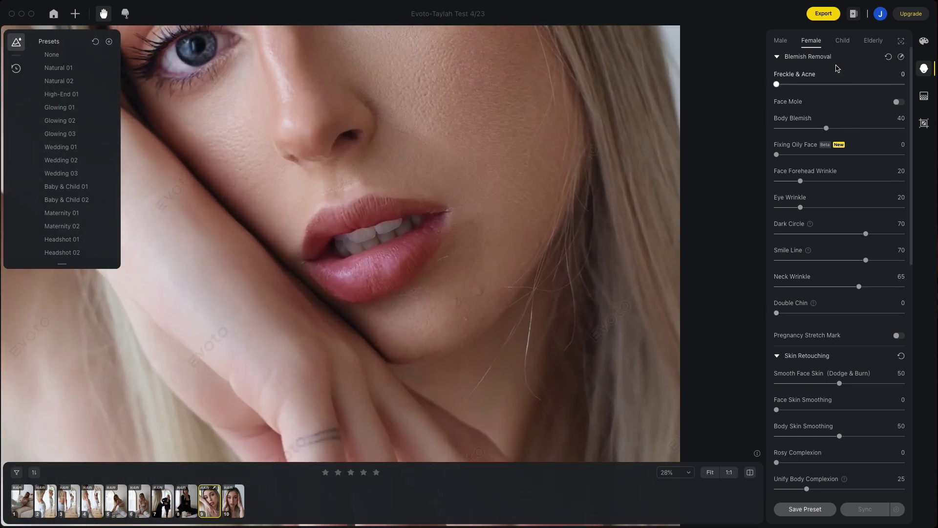
drag(778, 85, 912, 89)
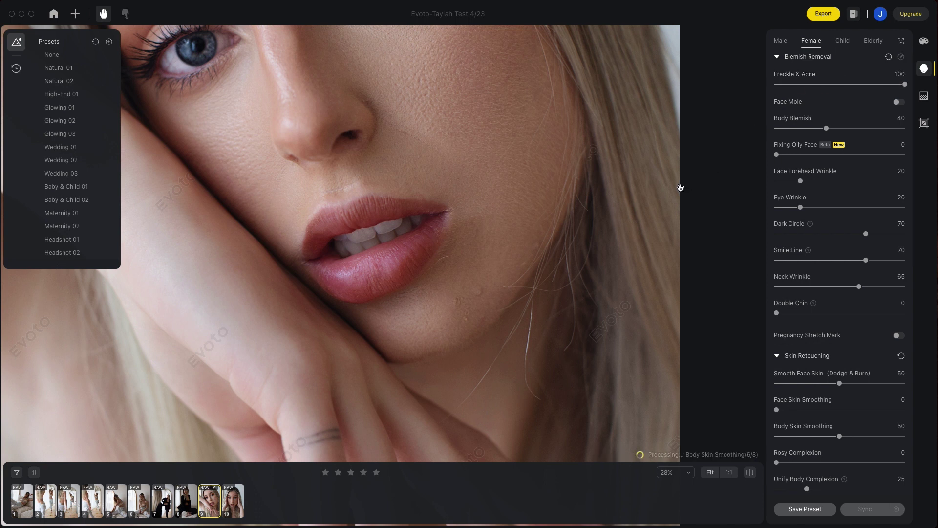
scroll(642, 184, down, 5)
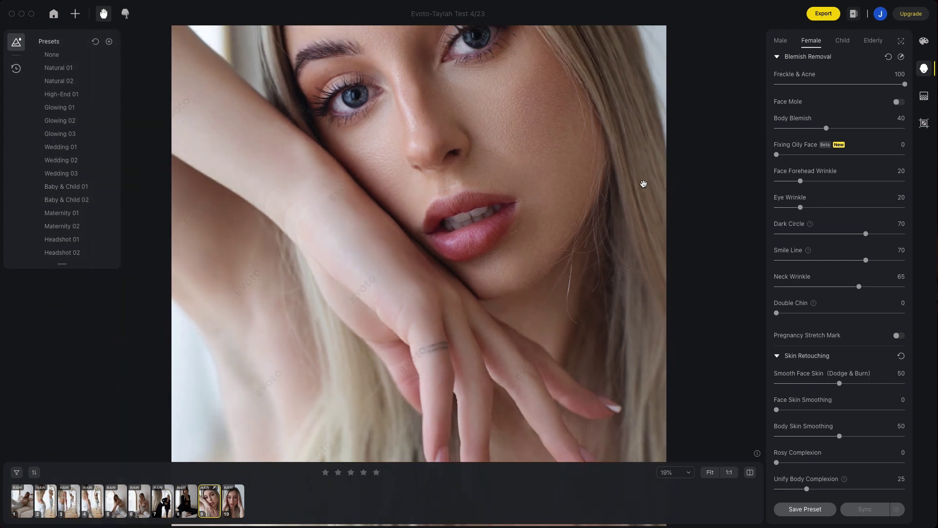
drag(600, 134, 557, 237)
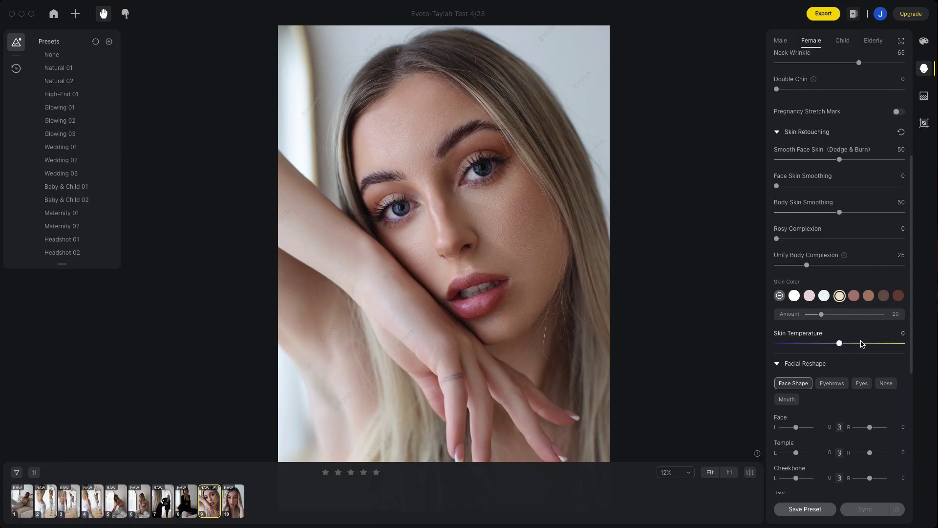
- Try the dusty red skin color on the portrait, varying its amount down to about 13
click(853, 296)
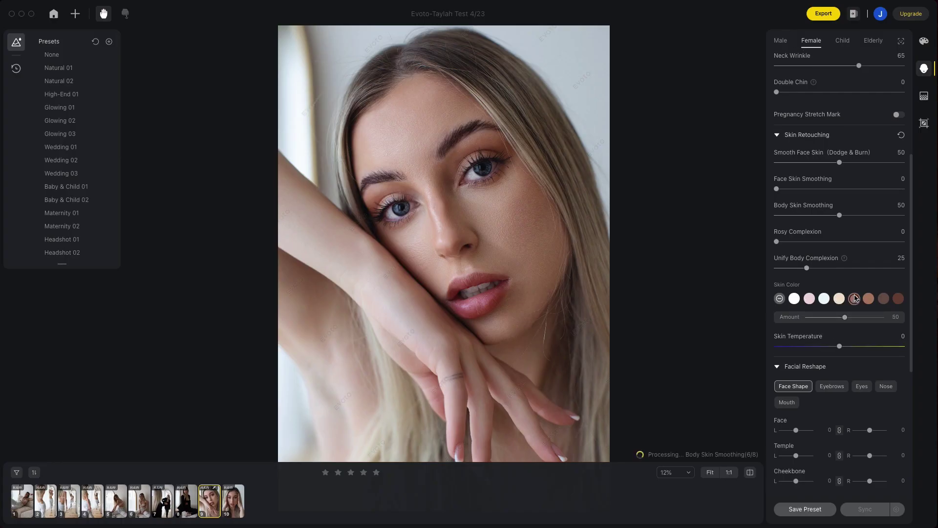
drag(845, 317, 843, 318)
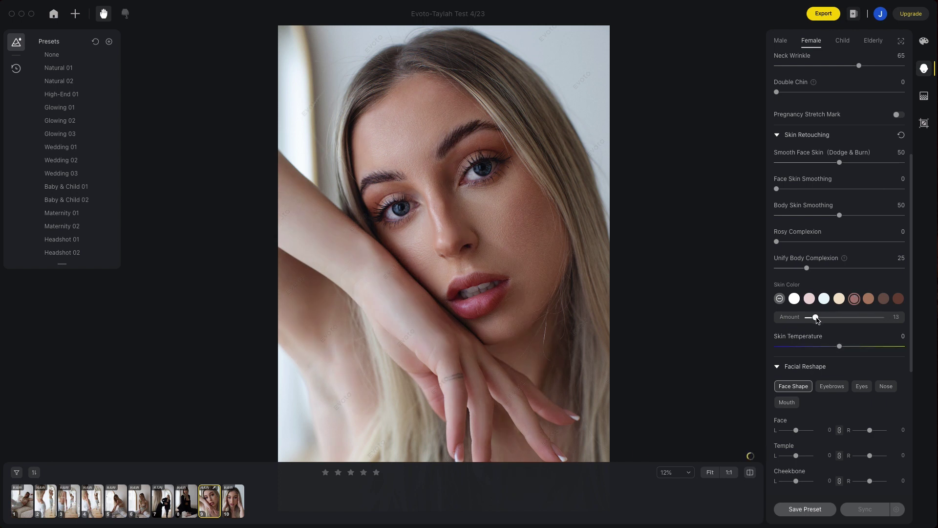
click(845, 317)
- Set the skin color to the beige tone at amount 60 and the skin temperature to 28
click(839, 299)
click(852, 318)
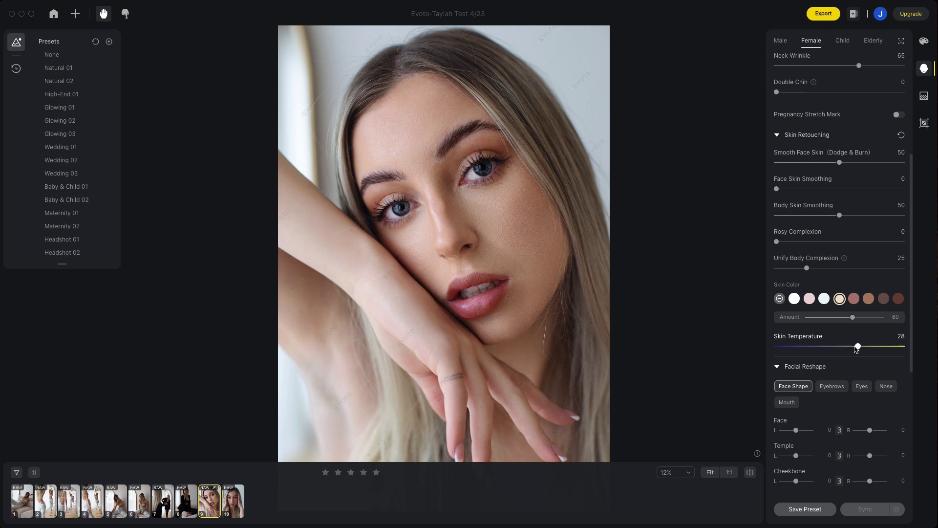
- Expand the makeup settings and raise the makeup Highlight to 67
scroll(855, 348, down, 5)
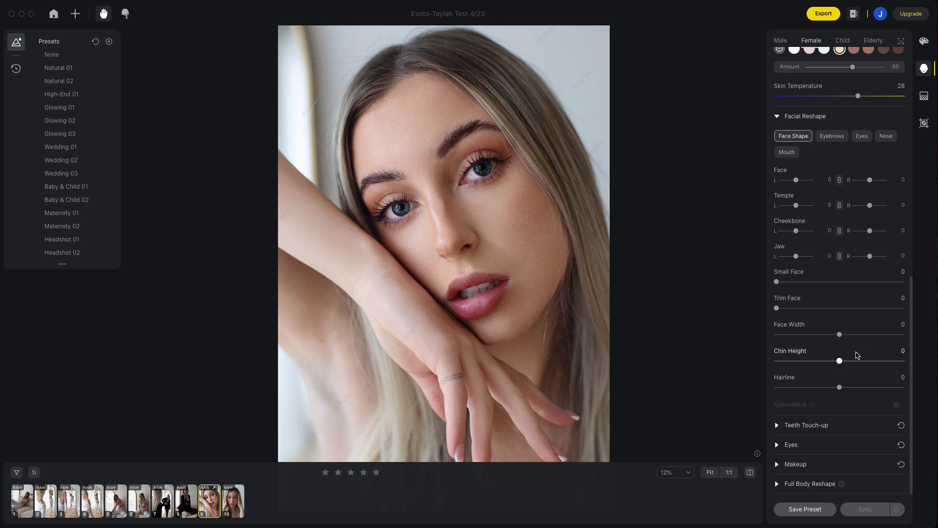
click(778, 463)
scroll(832, 339, down, 3)
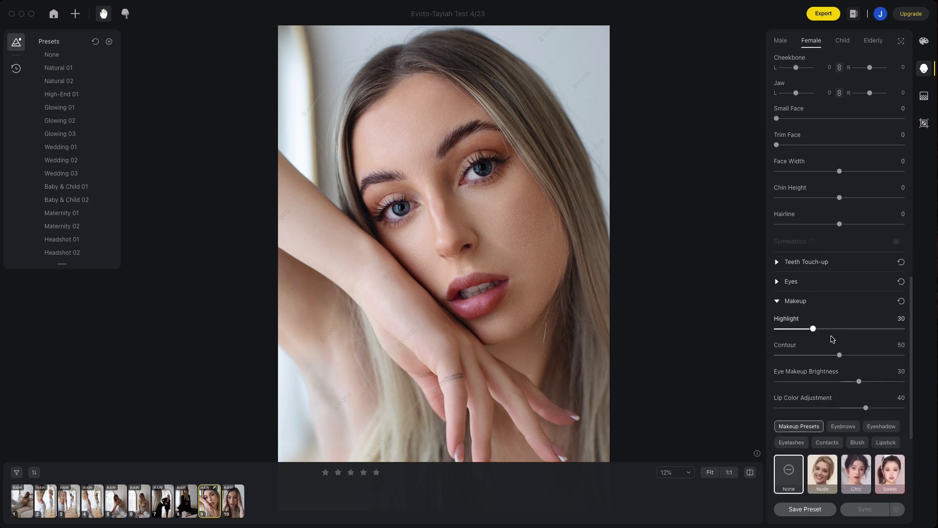
drag(812, 330, 879, 332)
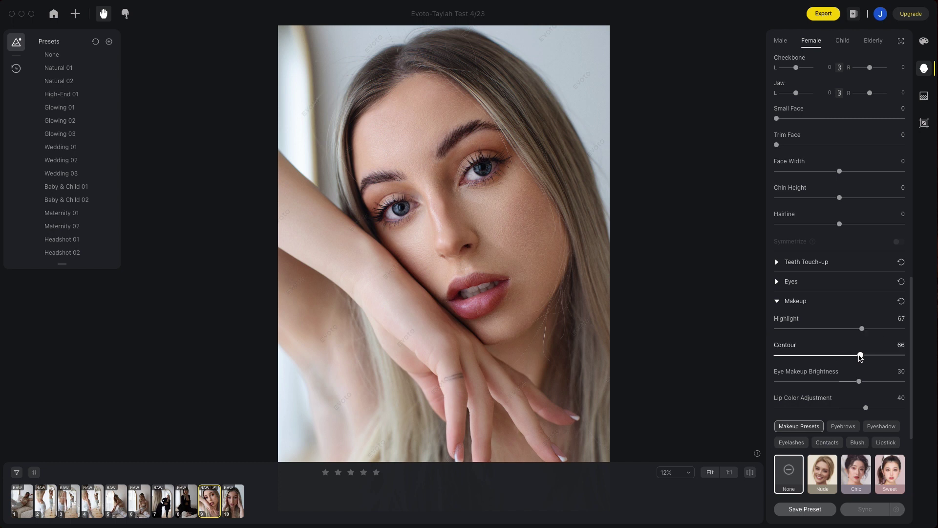
- Try the makeup Contour at different strengths, including 0, while checking the face up close
drag(860, 355, 766, 353)
scroll(478, 245, up, 4)
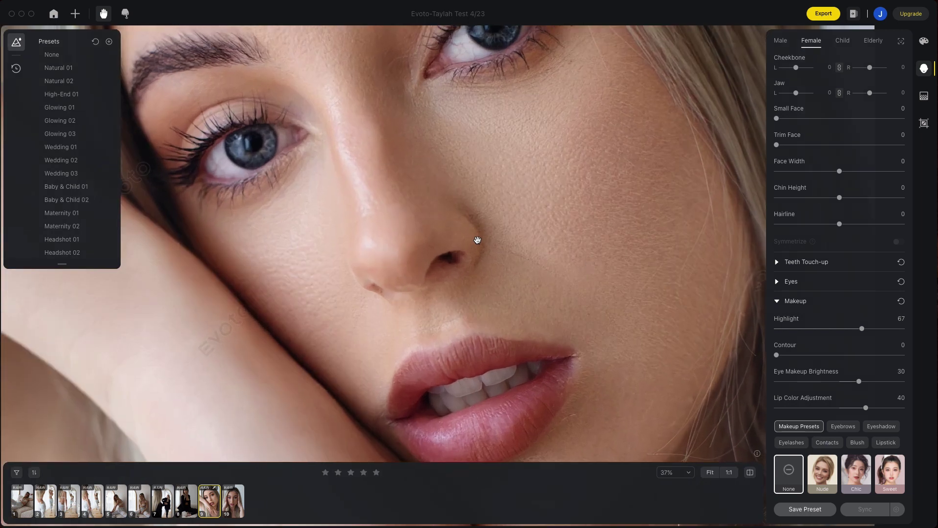
drag(901, 355, 835, 356)
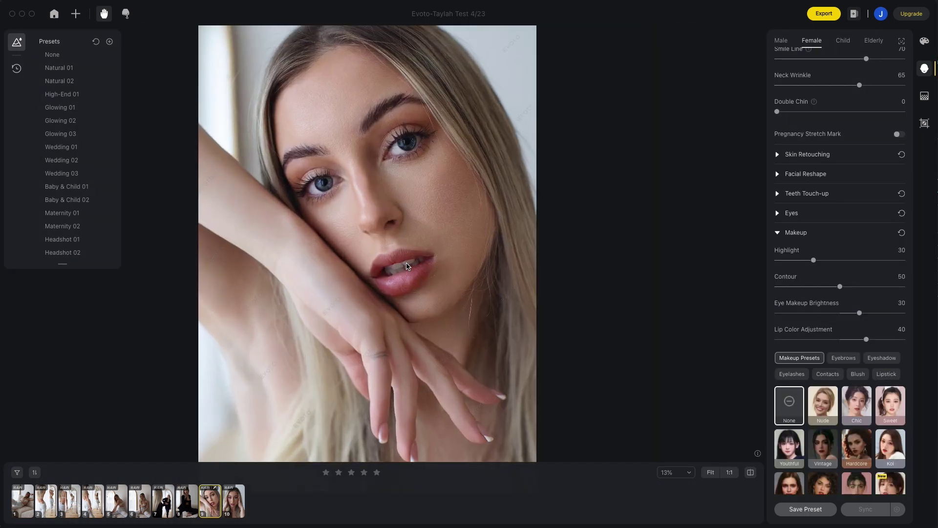
- Test the Lip Color Adjustment at -100 on the lips and bring it up to about 28
scroll(408, 266, up, 3)
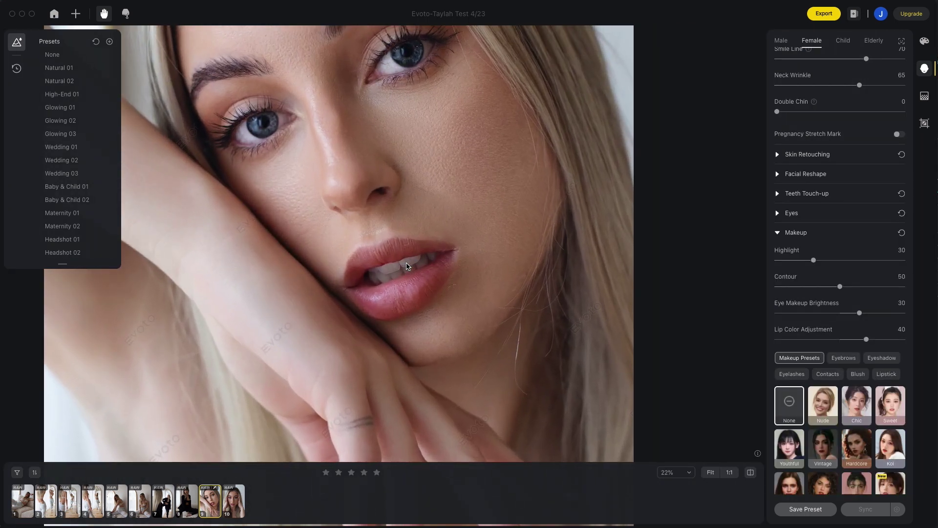
scroll(408, 267, down, 1)
scroll(864, 342, down, 1)
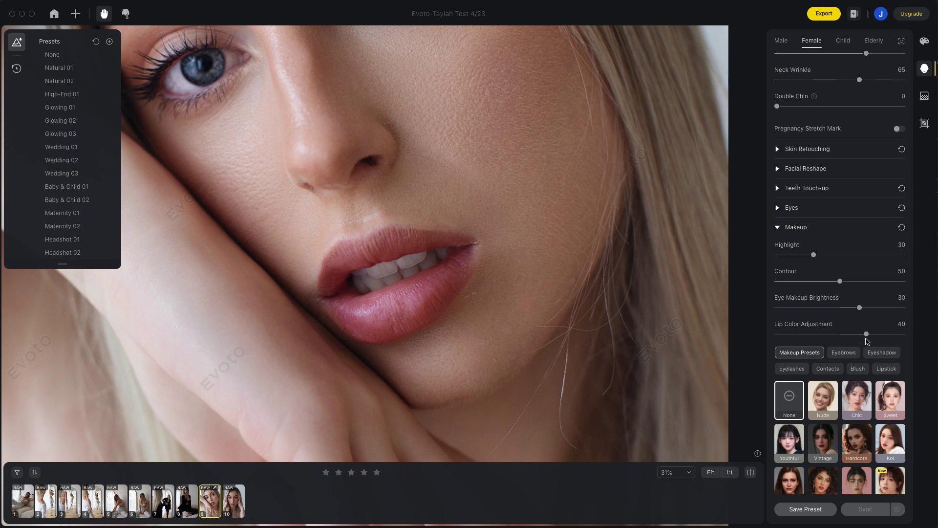
drag(866, 334, 766, 332)
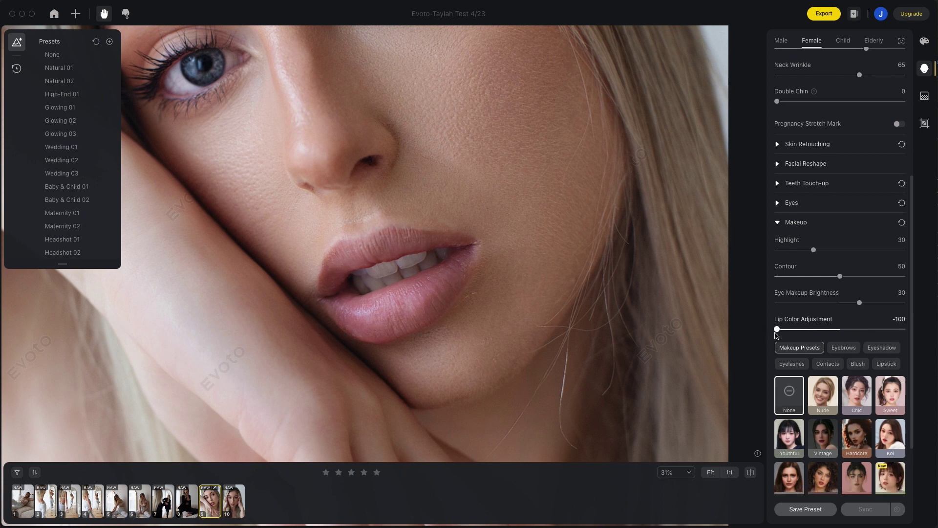
drag(814, 335, 864, 334)
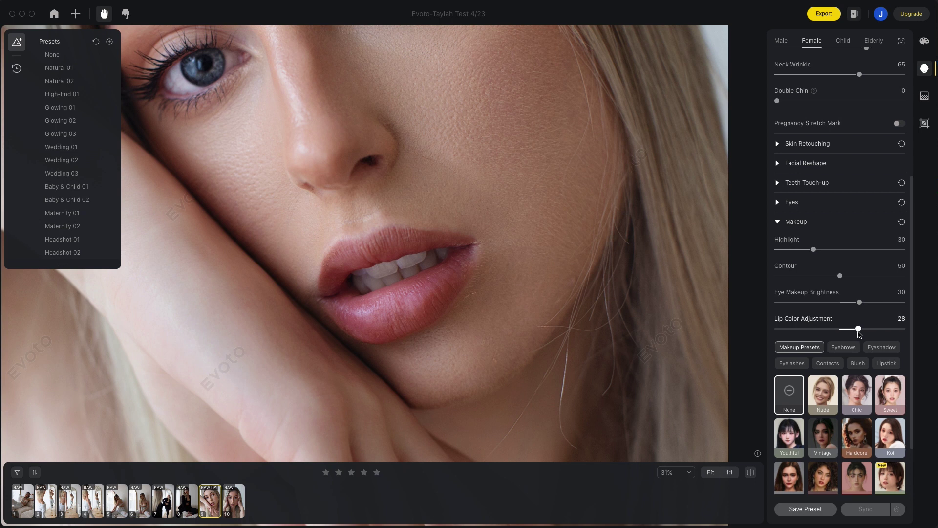
- Test the portrait's Facial Reshape, setting Face to -11 on both sides and trying the eyebrow and eye size adjustments
scroll(514, 287, down, 3)
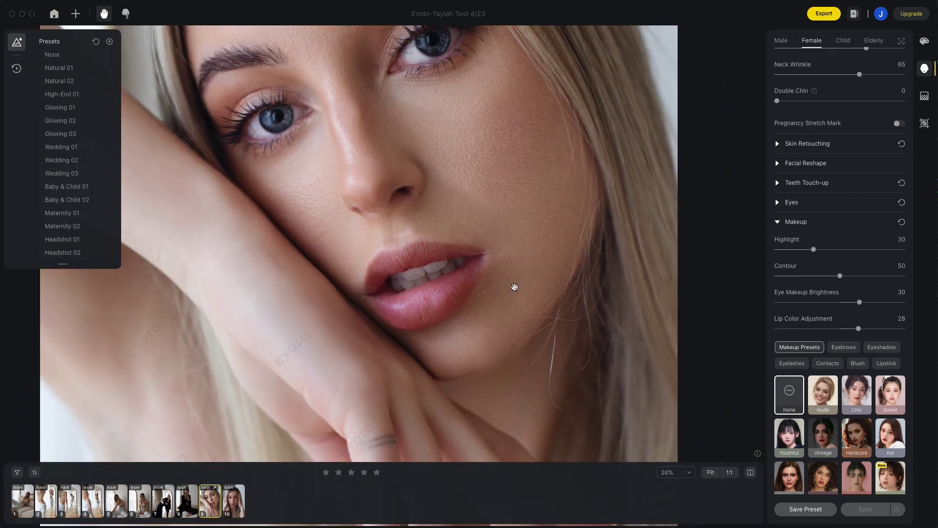
scroll(513, 286, down, 4)
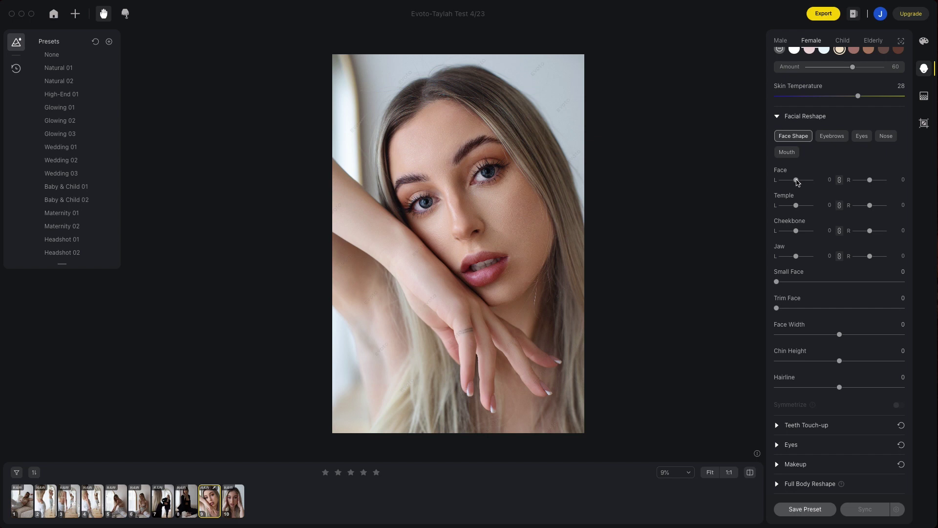
drag(796, 179, 794, 180)
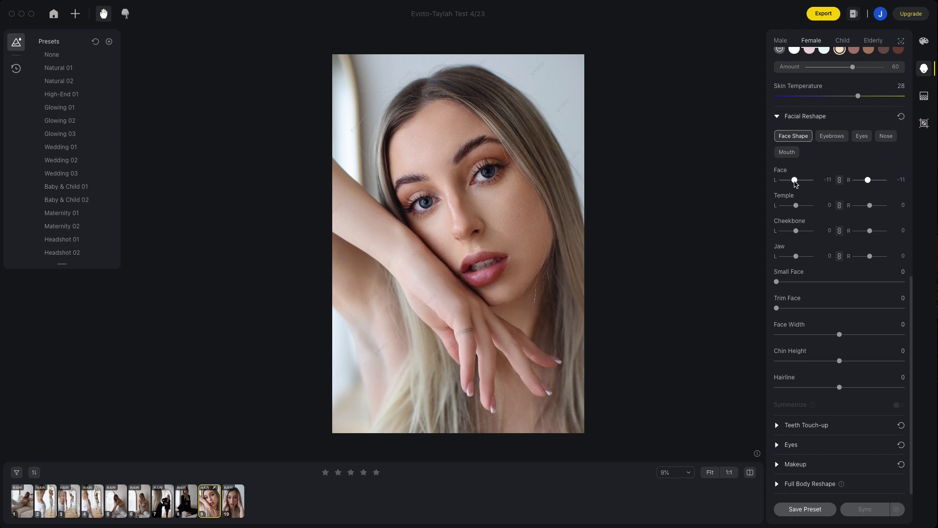
click(830, 137)
drag(789, 289, 799, 290)
click(860, 244)
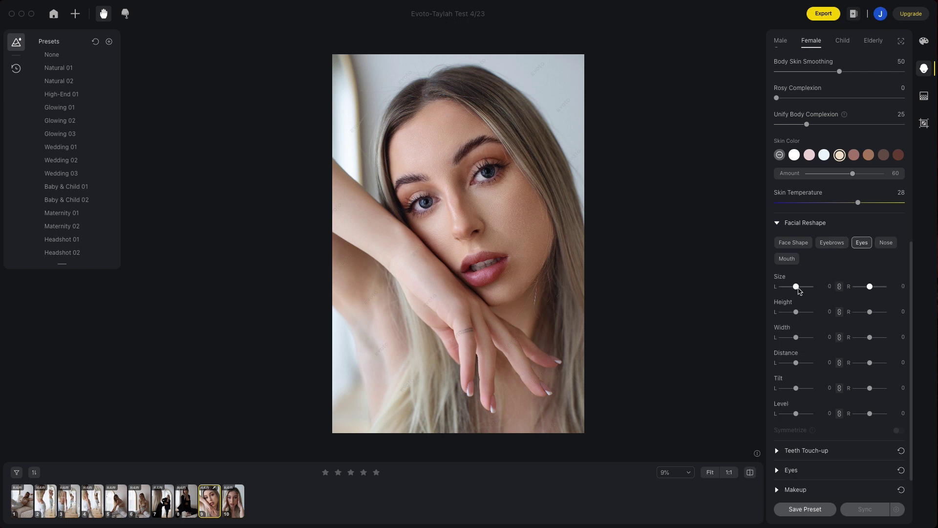
- Test the mouth reshaping with Enlarge Upper Lip at 76 and Enlarge Lower Lip
click(788, 259)
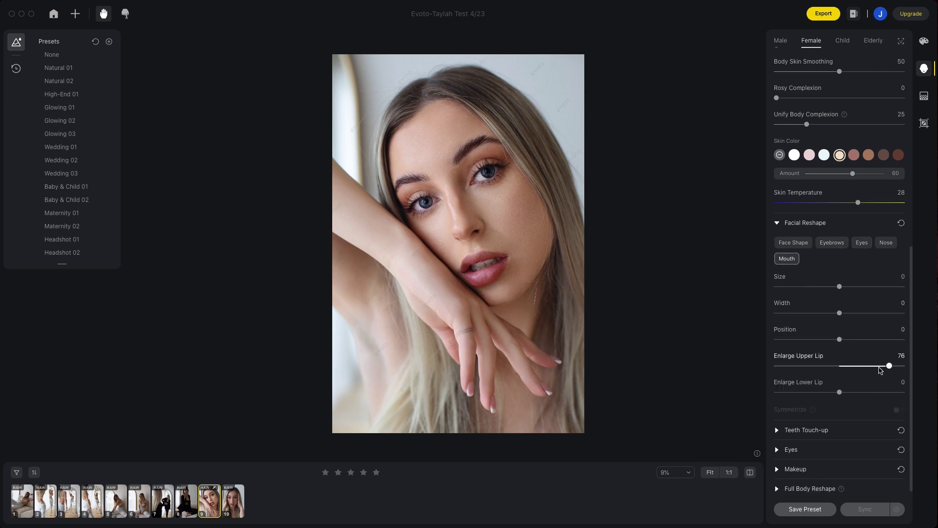
drag(890, 371, 878, 396)
scroll(534, 274, up, 3)
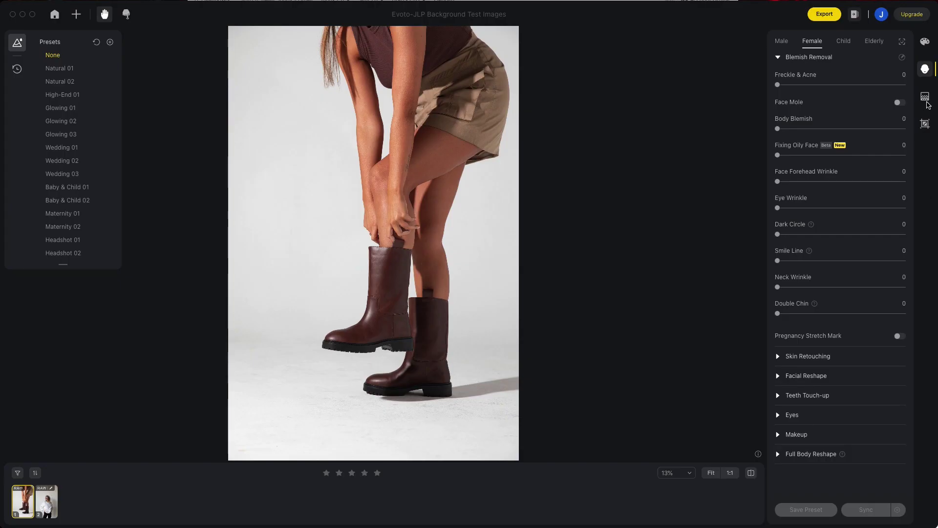
- Turn on Clean Solid Backdrop for the boots photo and check the studio floor up close
click(924, 97)
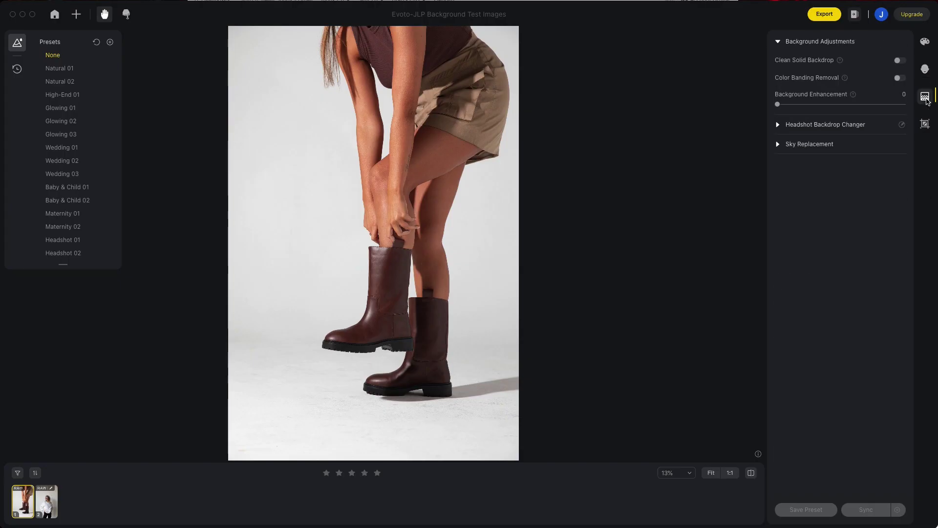
click(900, 60)
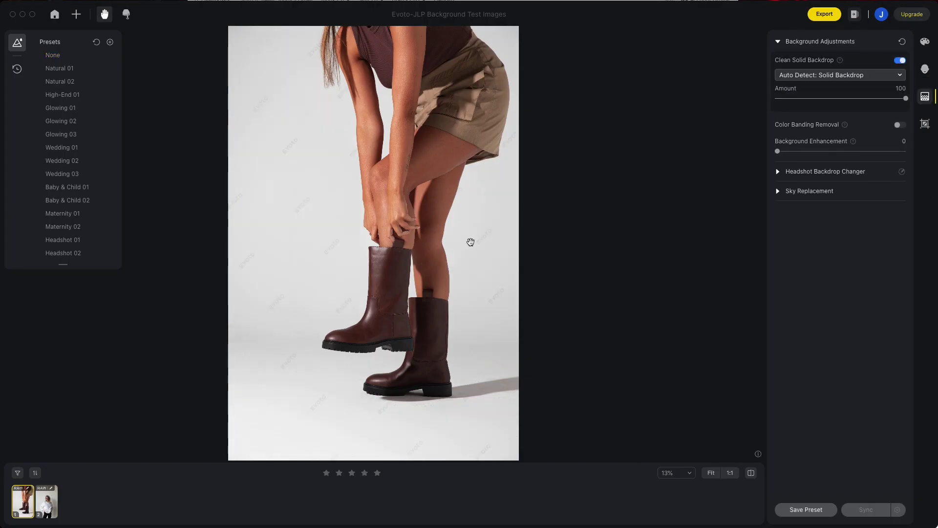
scroll(368, 335, up, 5)
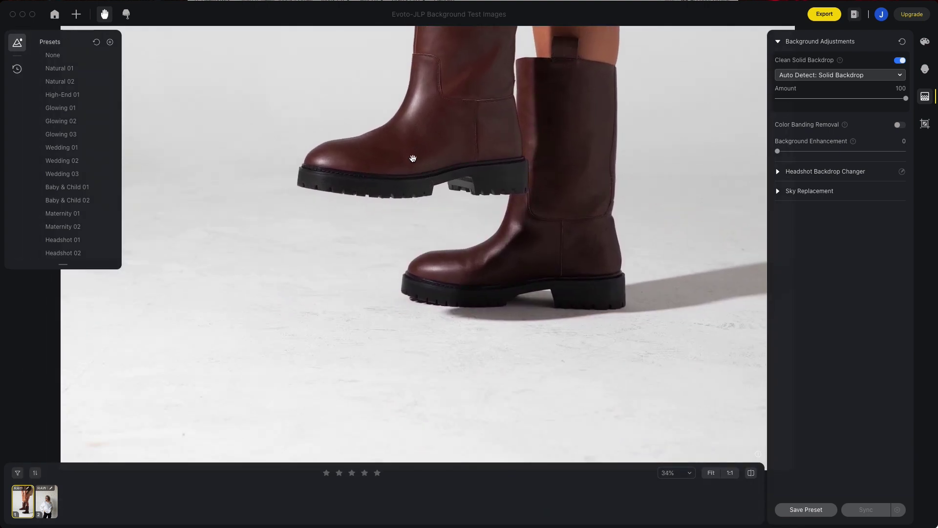
- Switch to the white sweatshirt photo and try the Transparent, White, Fabric02 and Brown03 headshot backdrops, ending on Brown03
key(Right)
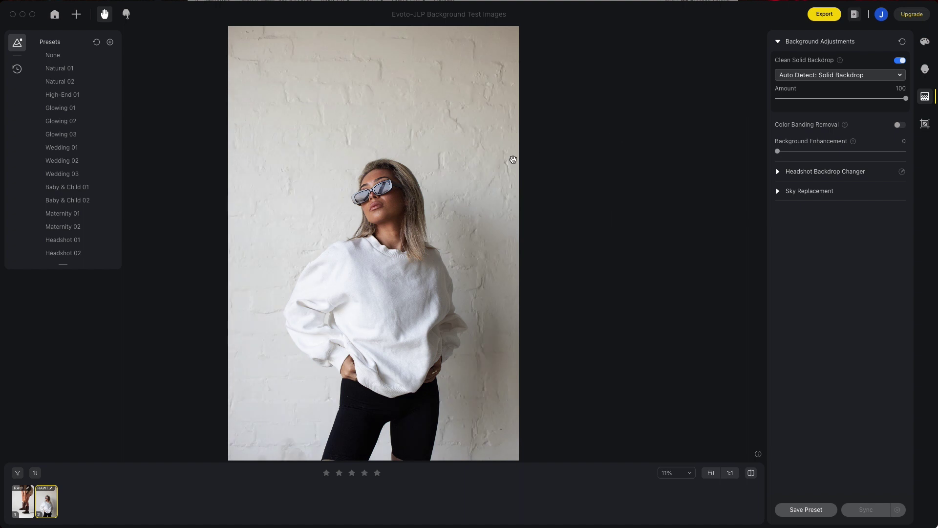
click(804, 173)
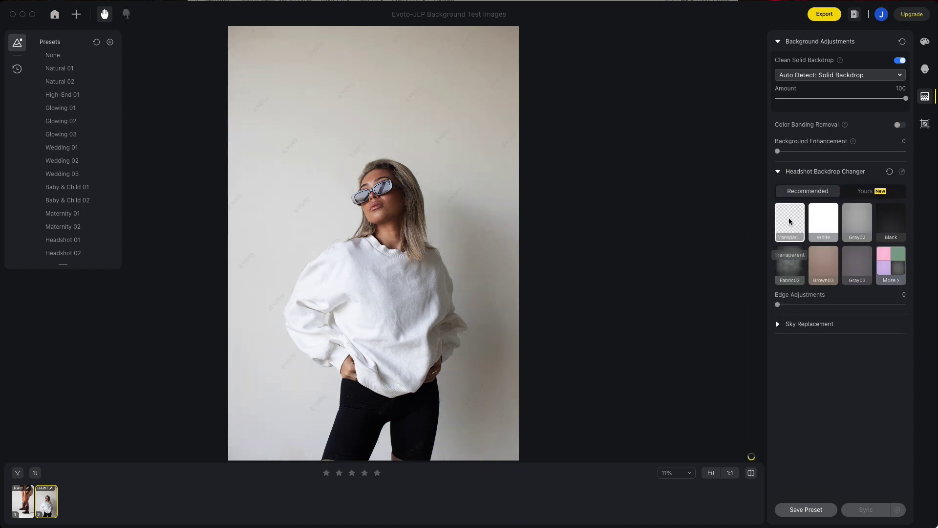
click(788, 218)
click(827, 223)
click(792, 268)
click(826, 265)
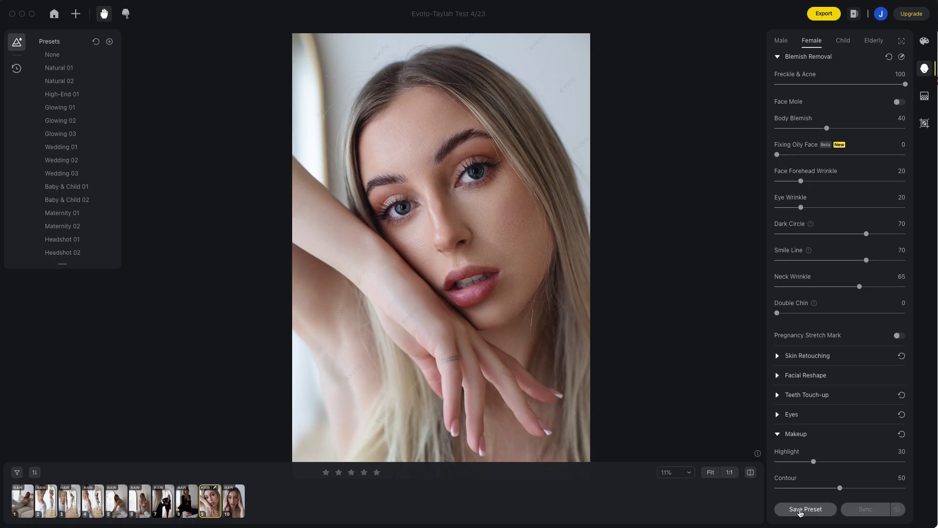
- Start saving the portrait's adjustments as the preset "JLP Retouch 1" in a new group named "JLP Presets"
click(801, 509)
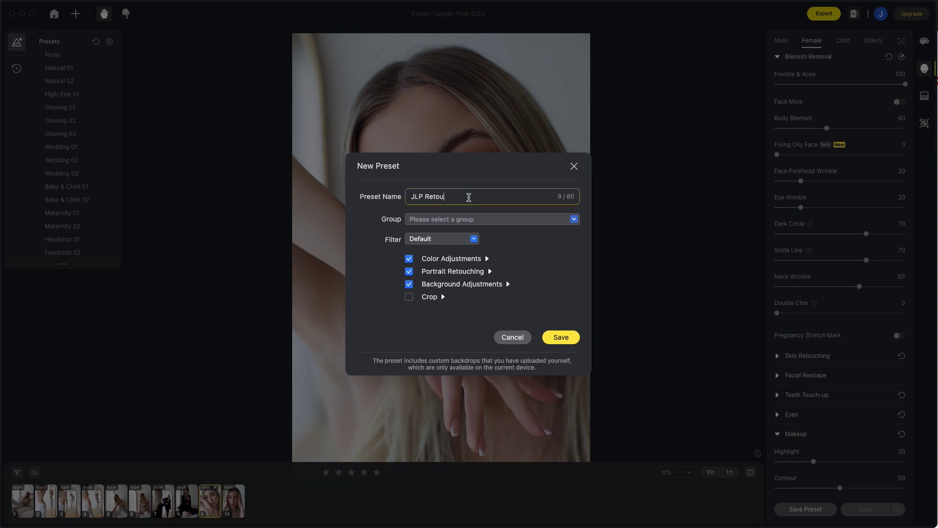
click(476, 223)
click(464, 256)
text(JLP Presets)
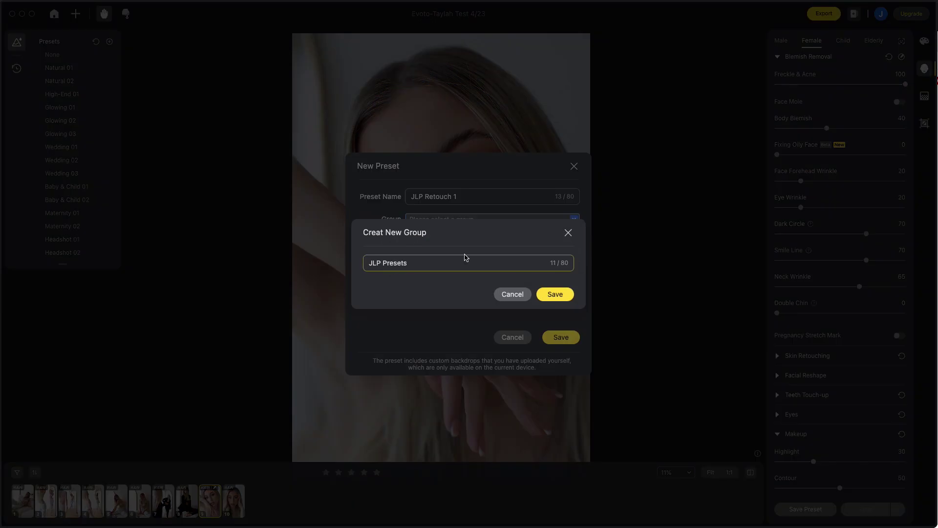